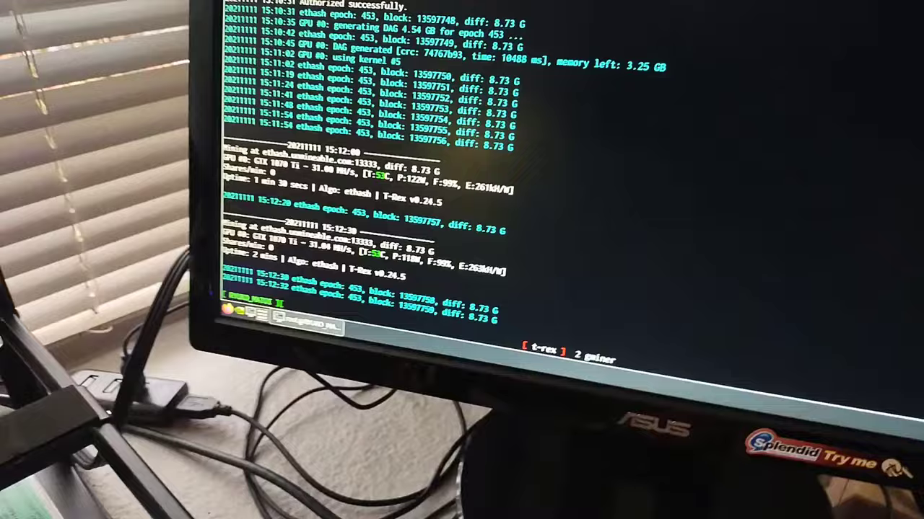
Step: Switch the rig terminal to the gminer screen window (window 2)
key("ctrl+a")
key("2")
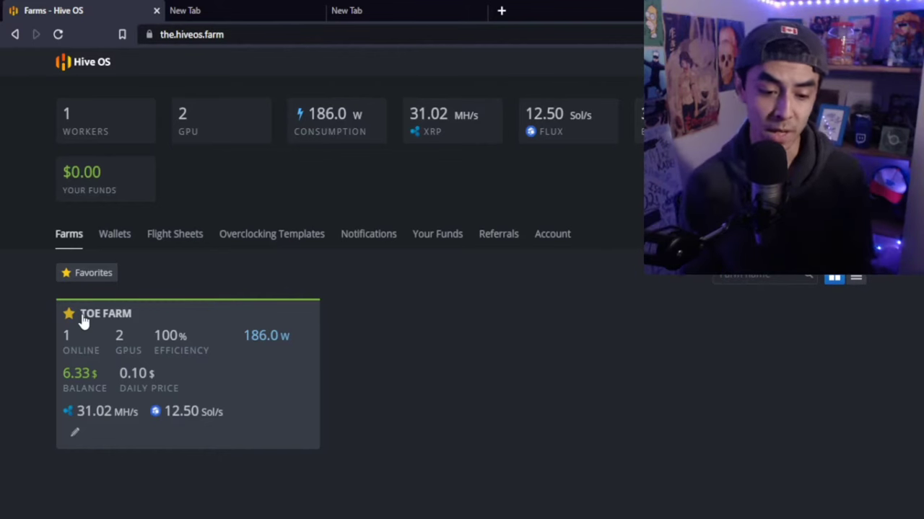
Step: Show the saved FLUX and DOGE wallets on the Wallets page
left_click(124, 241)
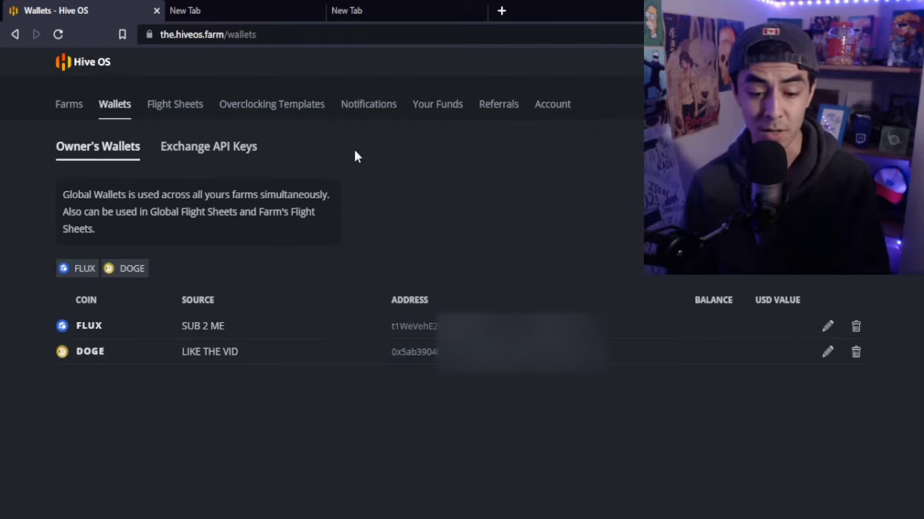
Step: Start a new flight sheet with coin FLUX and wallet SUB 2 ME
left_click(170, 107)
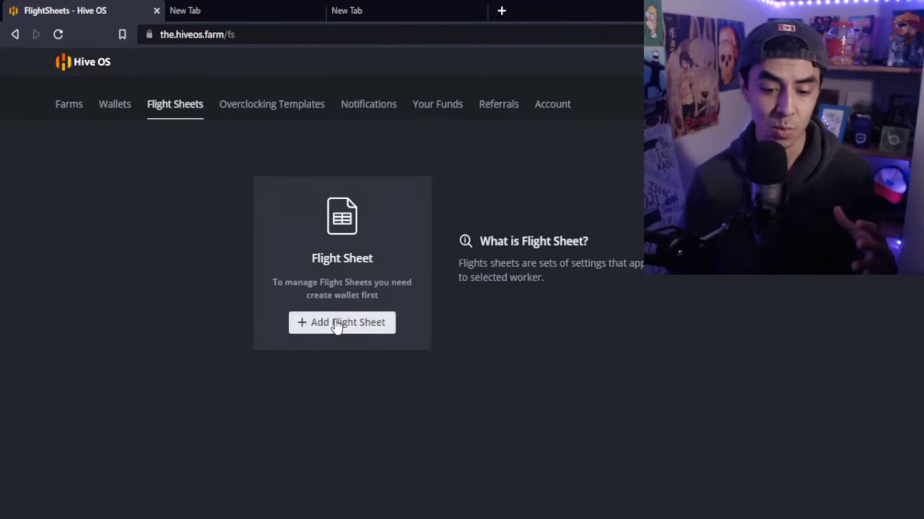
left_click(336, 323)
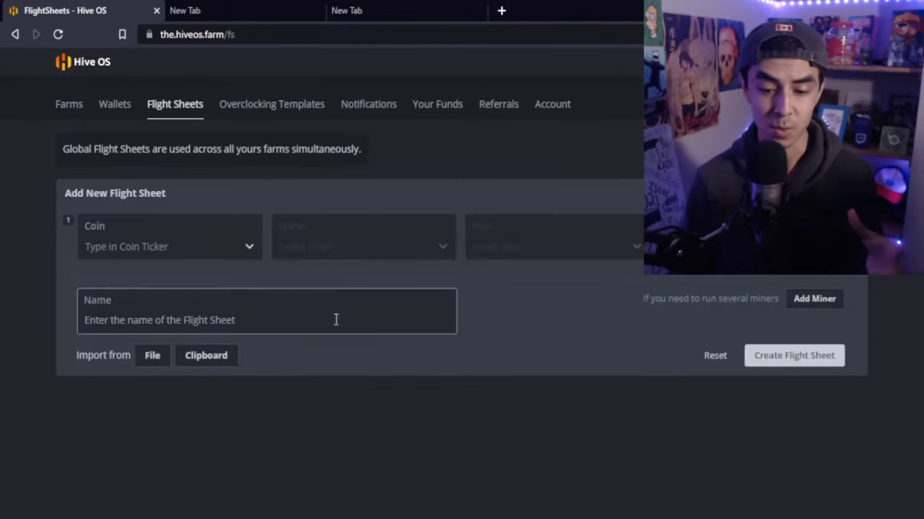
left_click(243, 249)
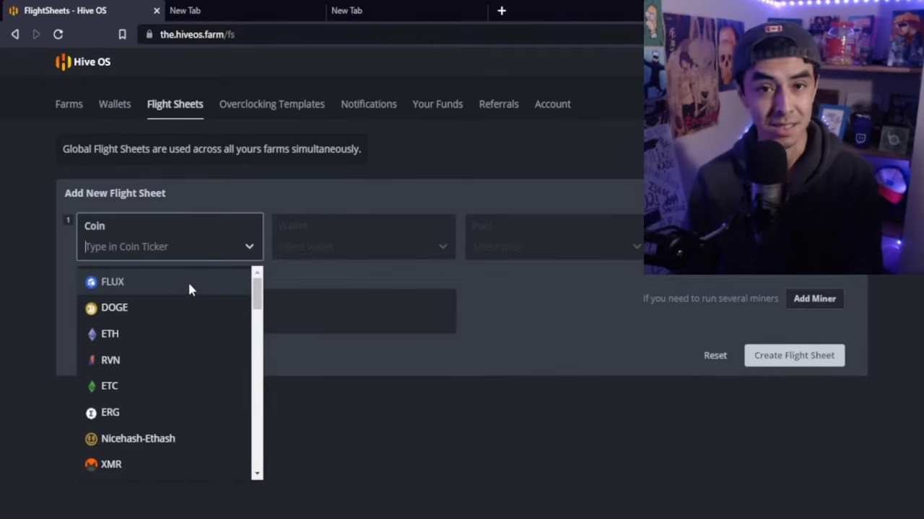
left_click(188, 281)
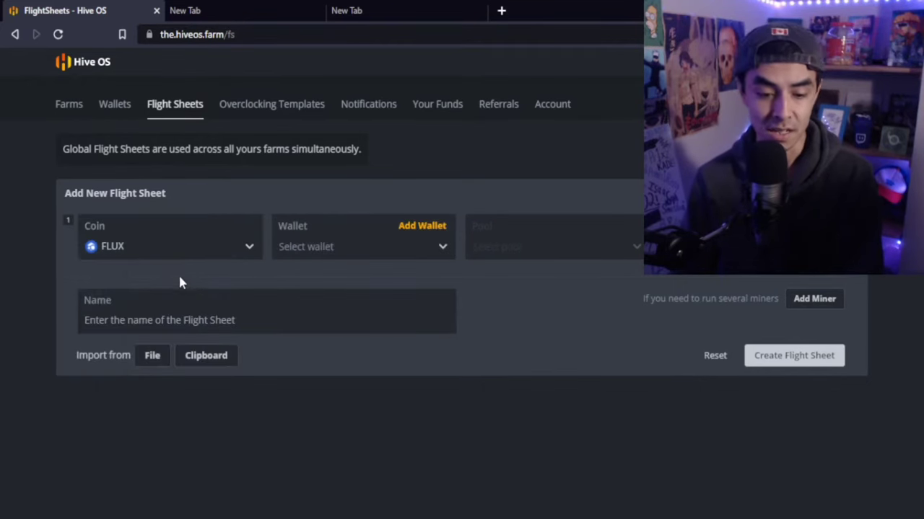
left_click(305, 244)
left_click(299, 281)
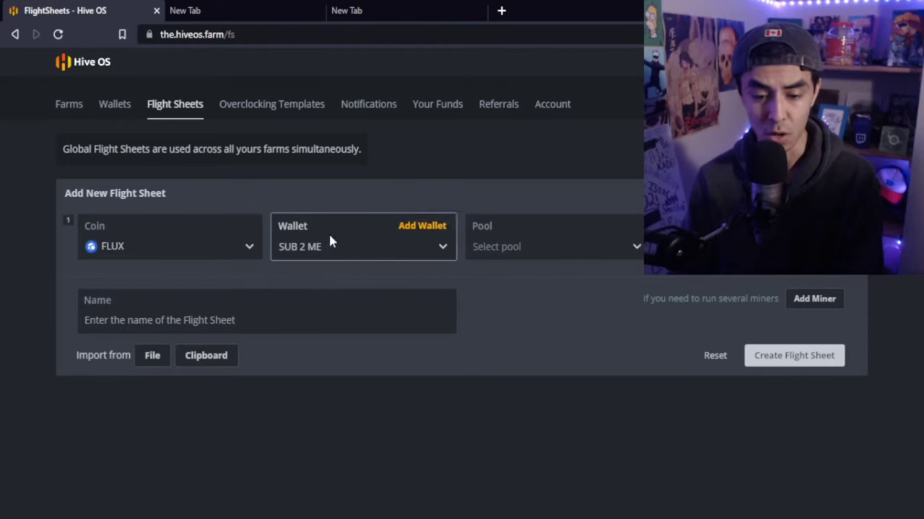
Step: Use pool minerpool.org on the US-NA Vardiff server and choose GMiner as the miner
left_click(541, 246)
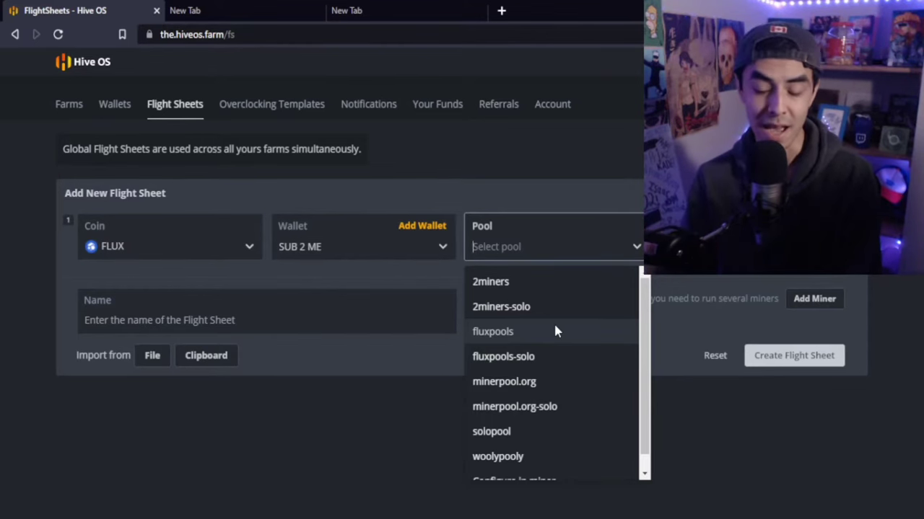
left_click(519, 385)
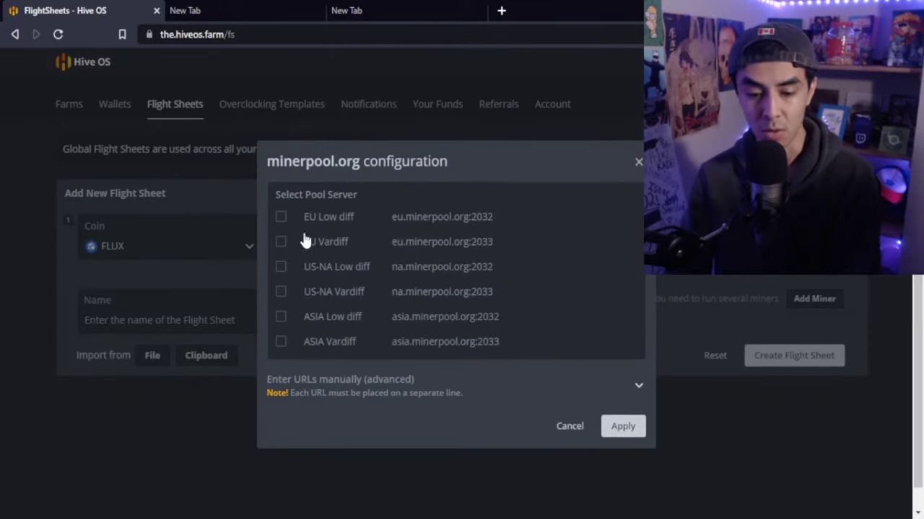
left_click(280, 293)
left_click(620, 427)
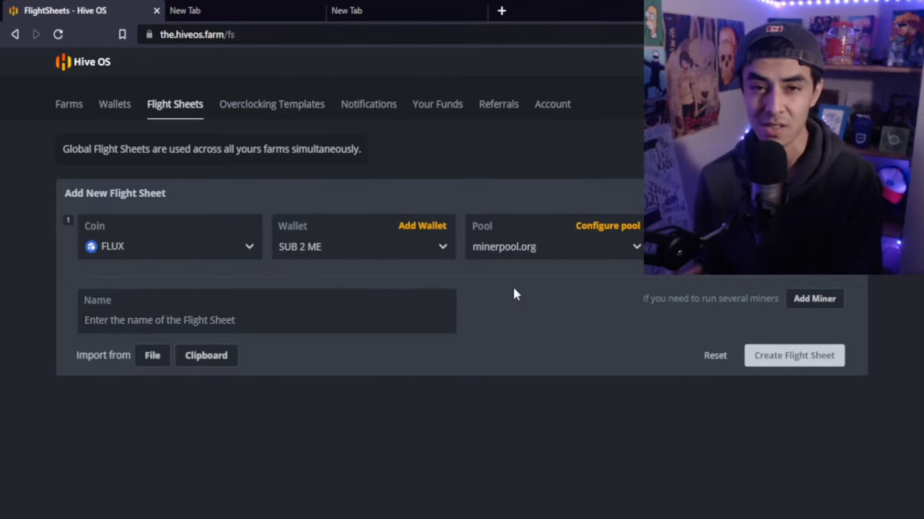
left_click(813, 298)
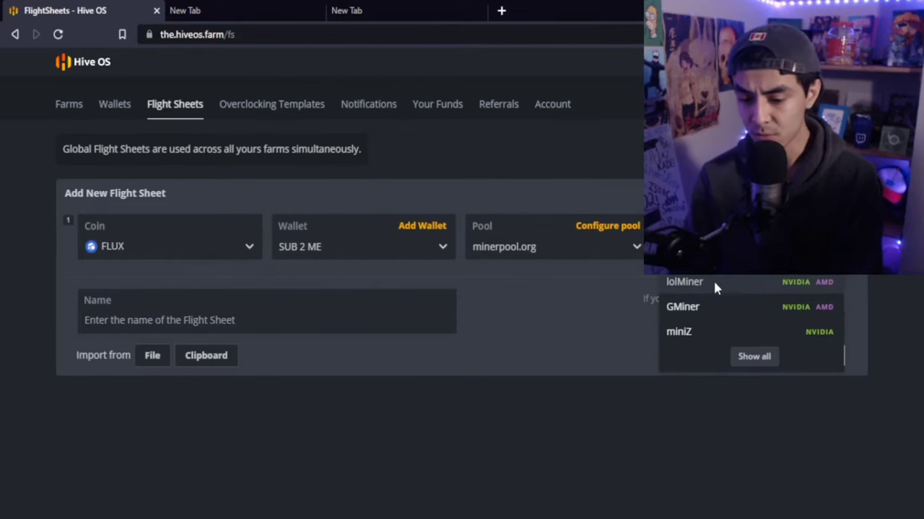
left_click(697, 298)
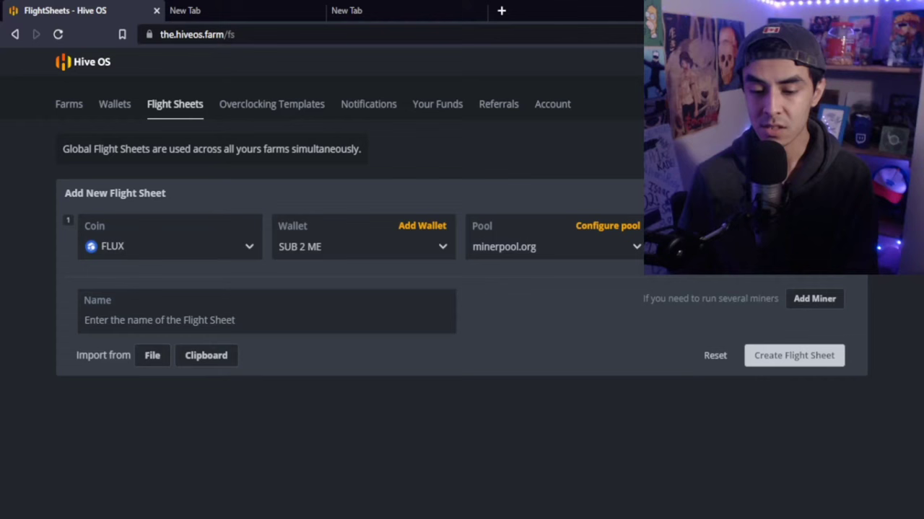
Step: Add --devices 0 below --pers auto in GMiner's extra config arguments and apply
left_click(582, 226)
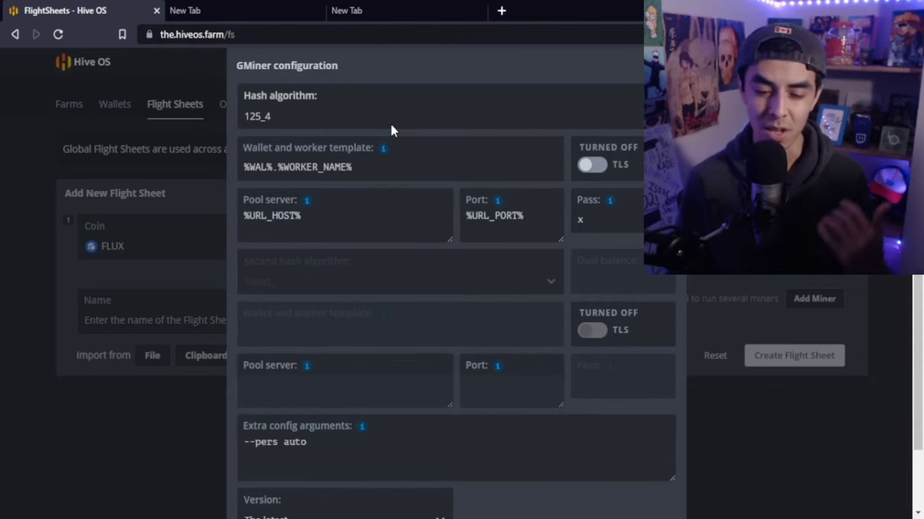
scroll(431, 224, "down", 1)
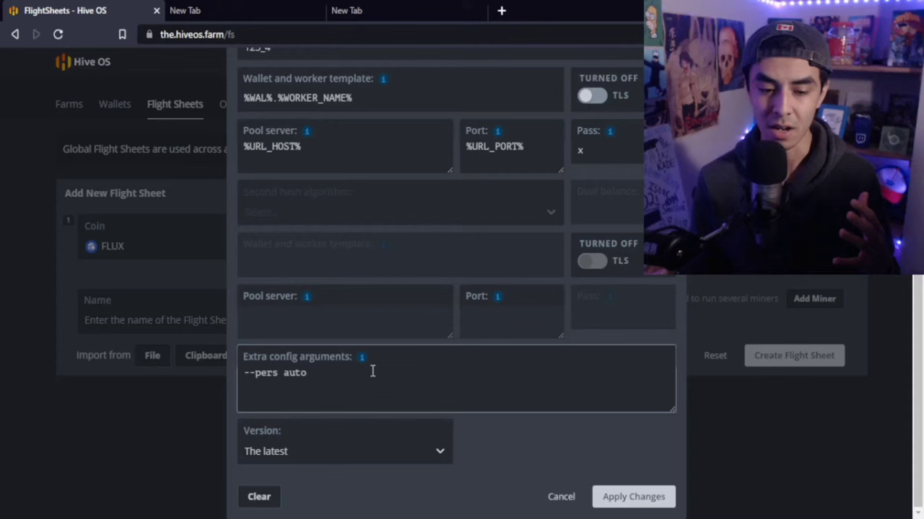
mouse_move(359, 359)
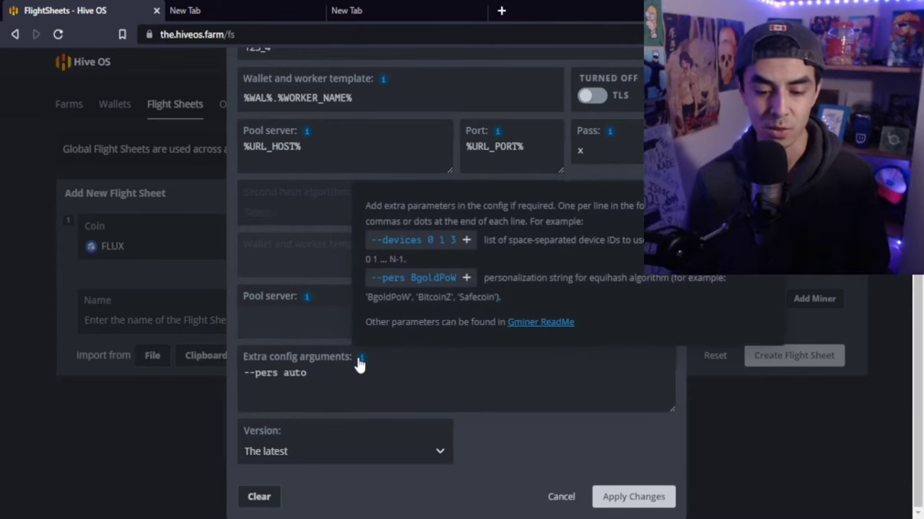
left_click(400, 370)
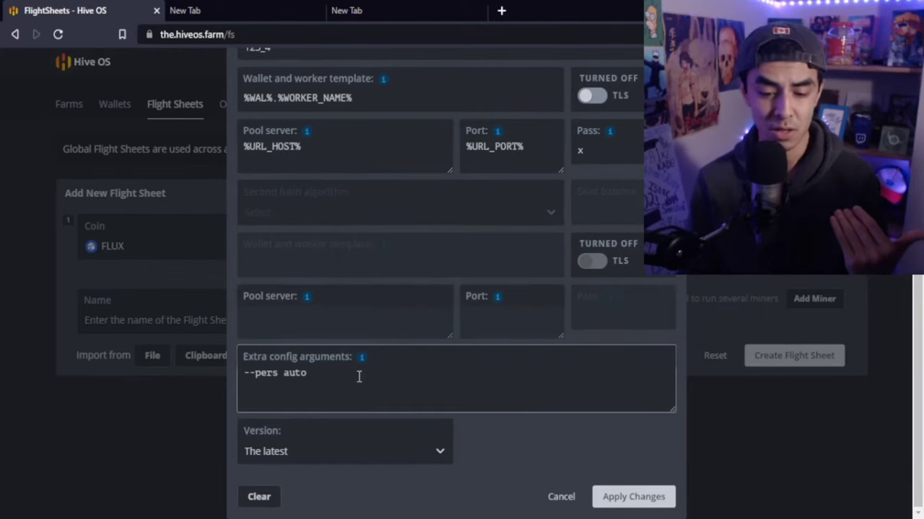
mouse_move(364, 360)
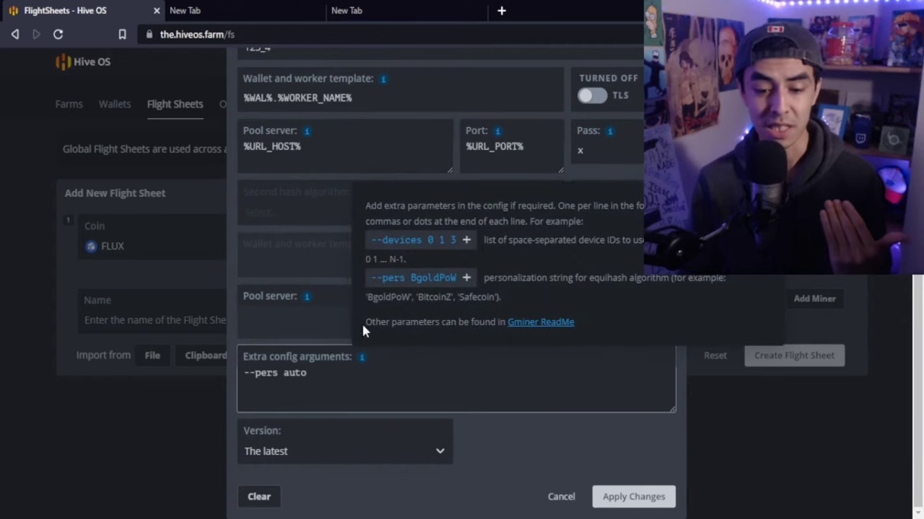
left_click(380, 242)
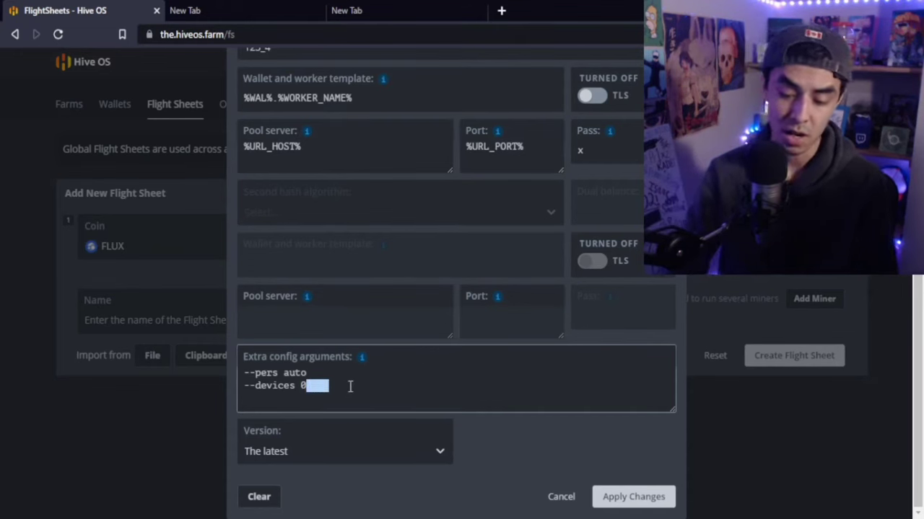
key("BackSpace")
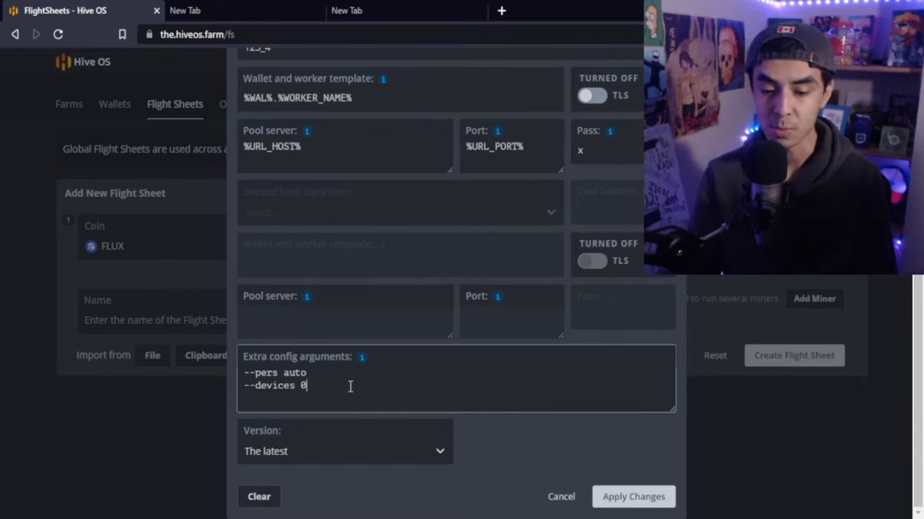
left_click(629, 497)
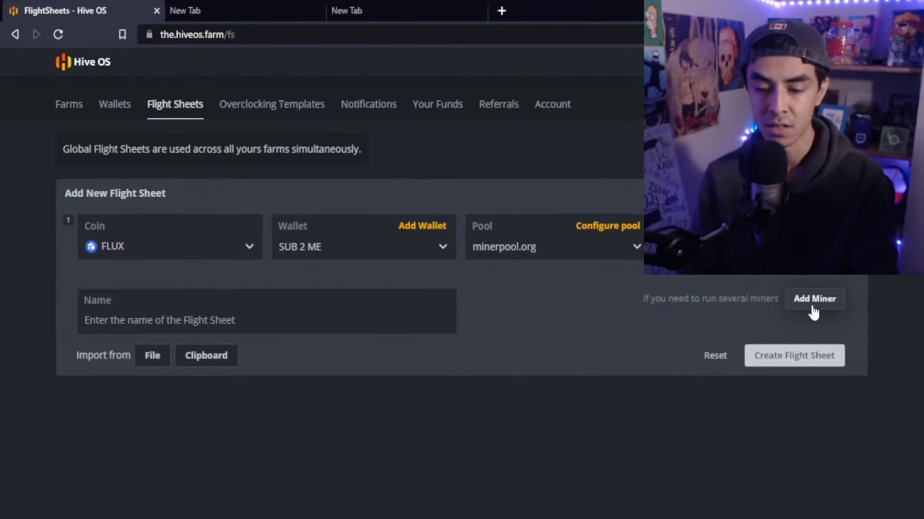
Step: Add a second row: DOGE, wallet LIKE THE VID, pool Configure in miner, T-Rex Miner
left_click(813, 311)
left_click(193, 331)
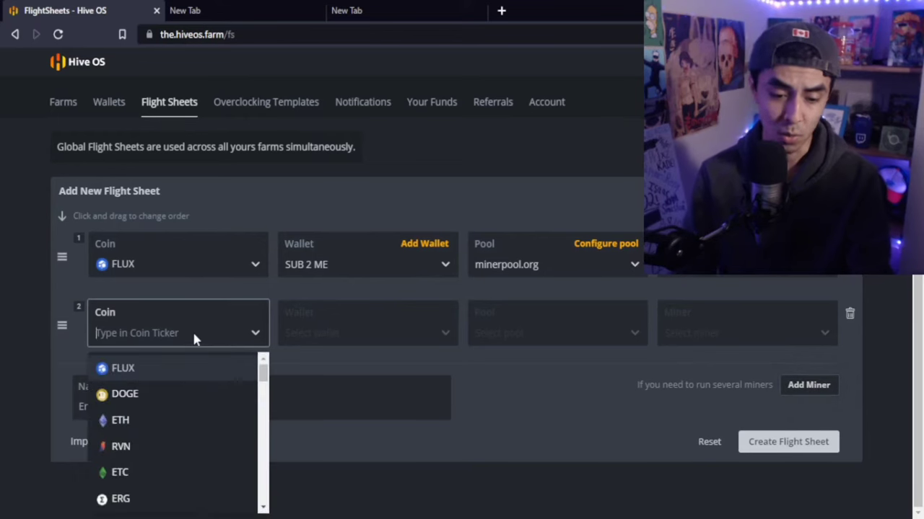
left_click(146, 388)
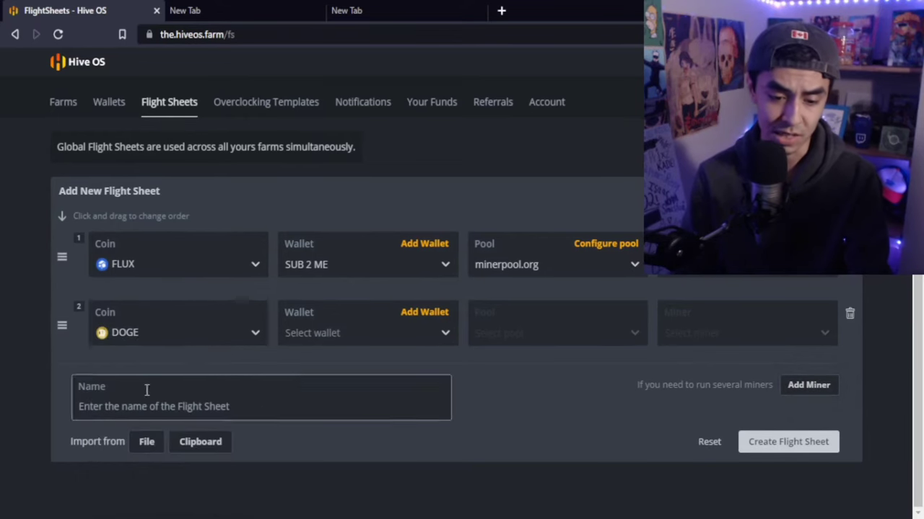
left_click(328, 326)
left_click(336, 368)
left_click(516, 335)
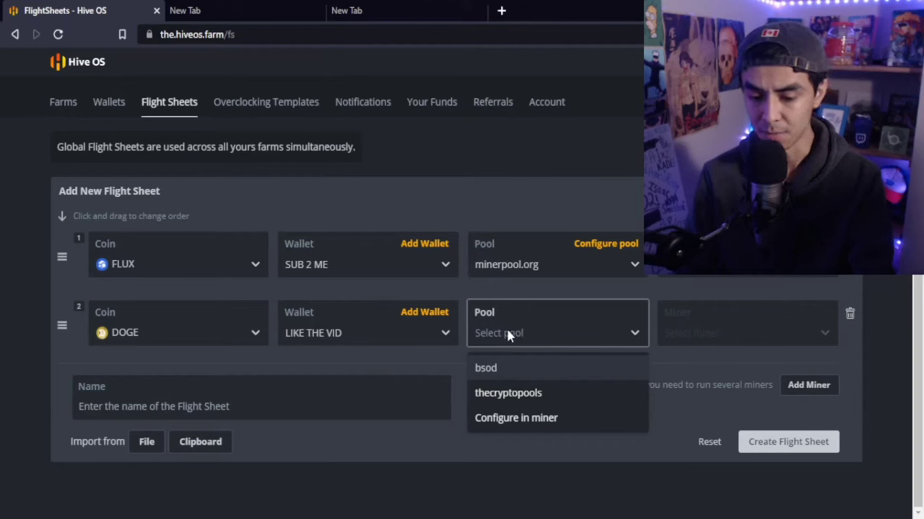
left_click(516, 419)
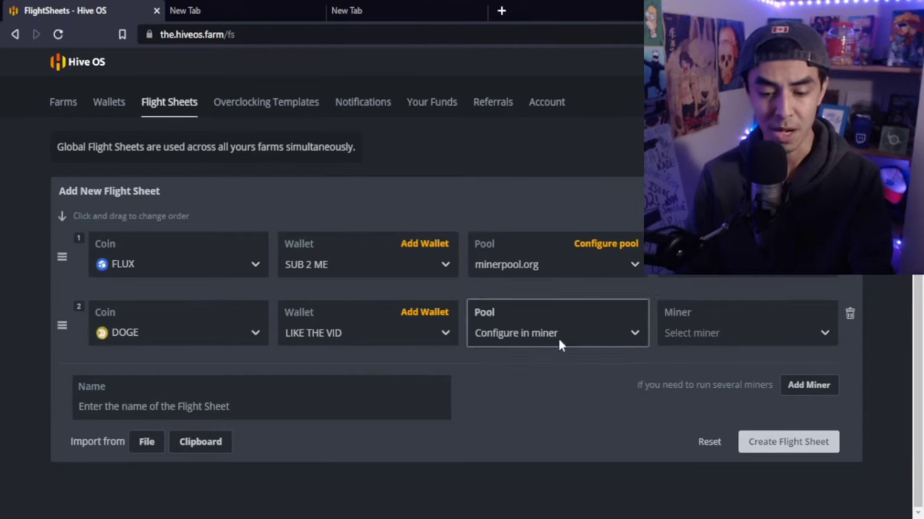
left_click(710, 330)
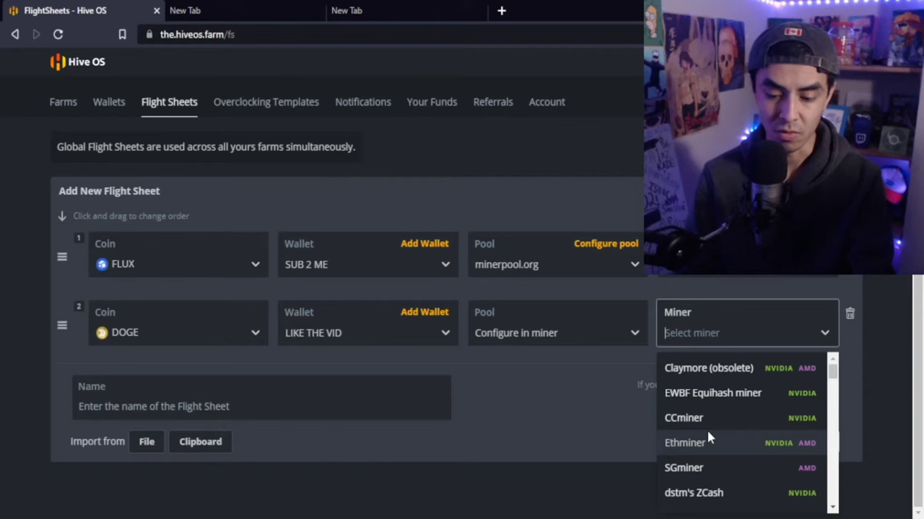
scroll(707, 428, "down", 2)
scroll(709, 427, "down", 4)
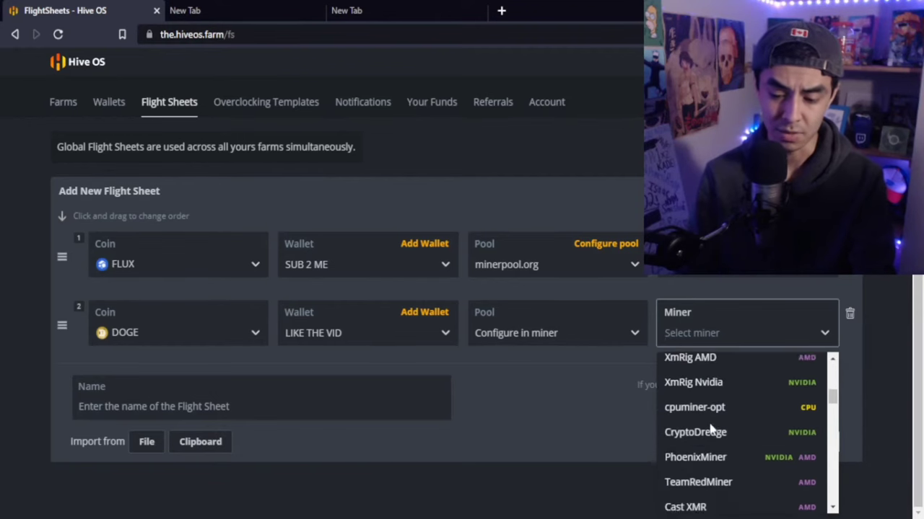
left_click(696, 466)
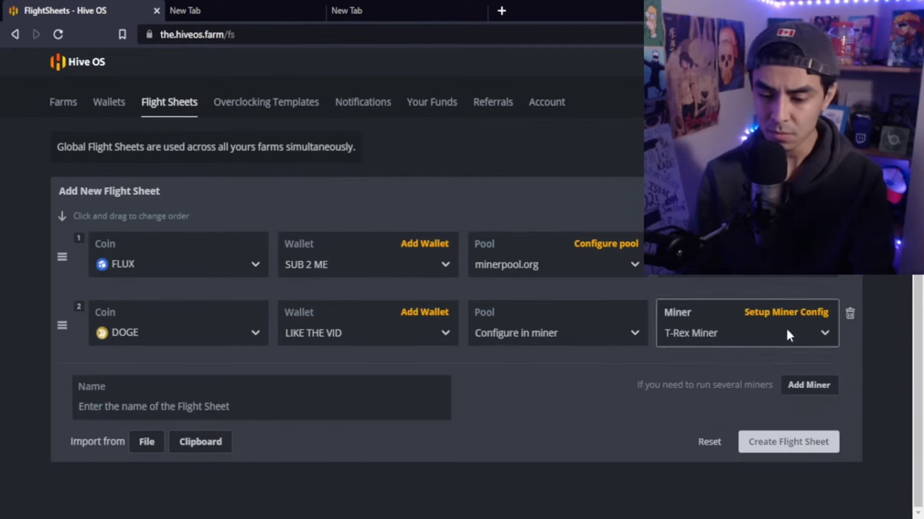
Step: Set T-Rex's extra config argument to "devices": "1" instead of 4,5,6 and apply
left_click(792, 320)
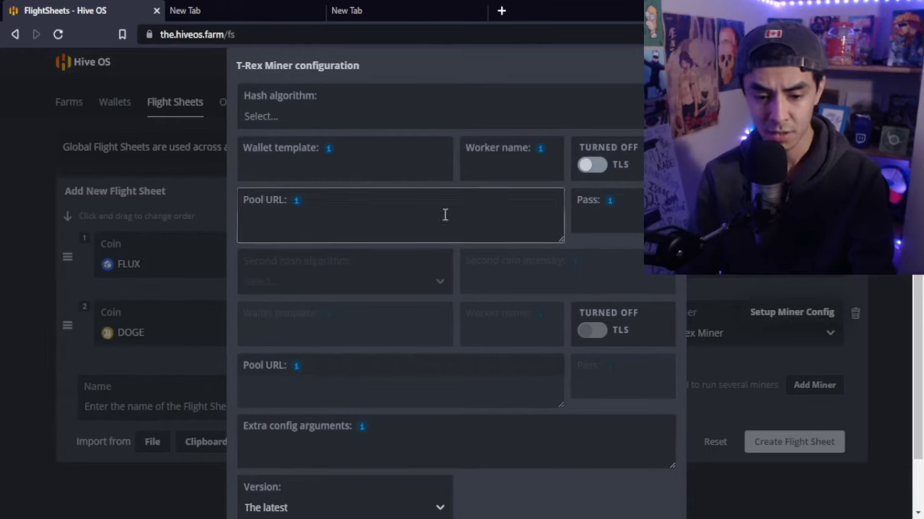
mouse_move(364, 376)
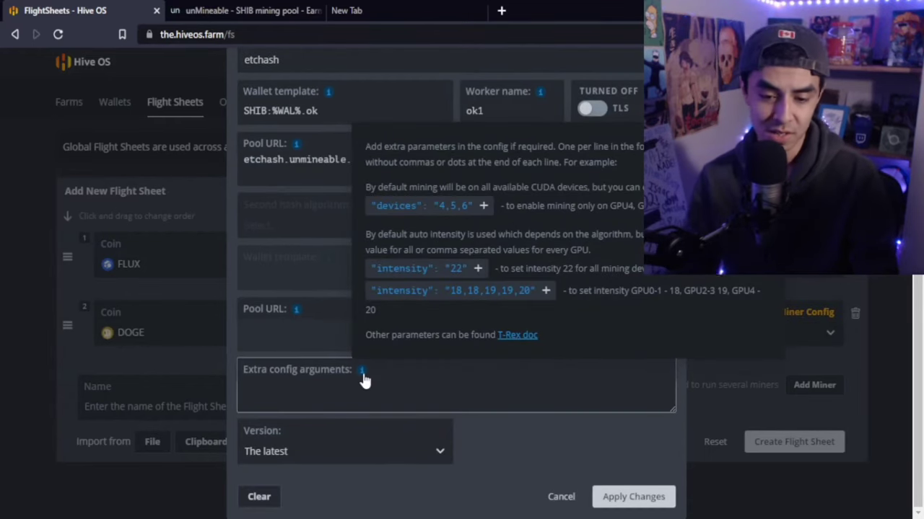
left_click(435, 209)
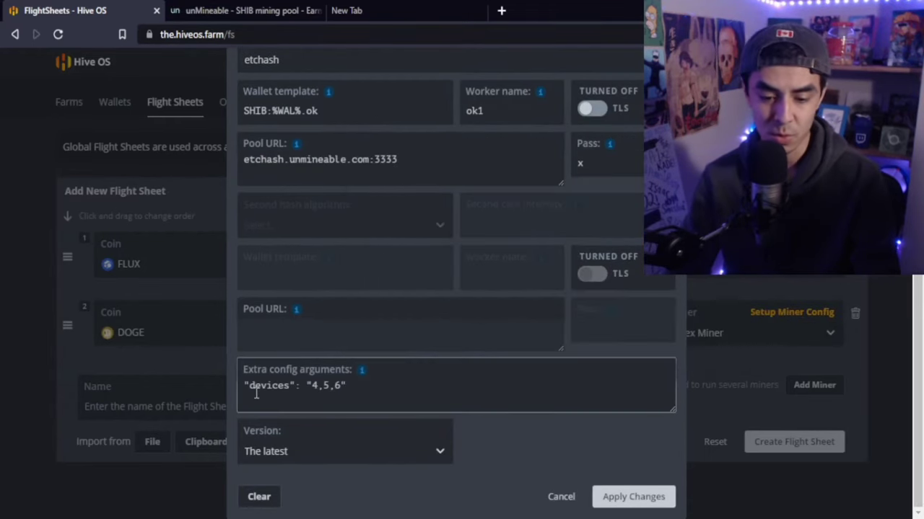
mouse_move(359, 377)
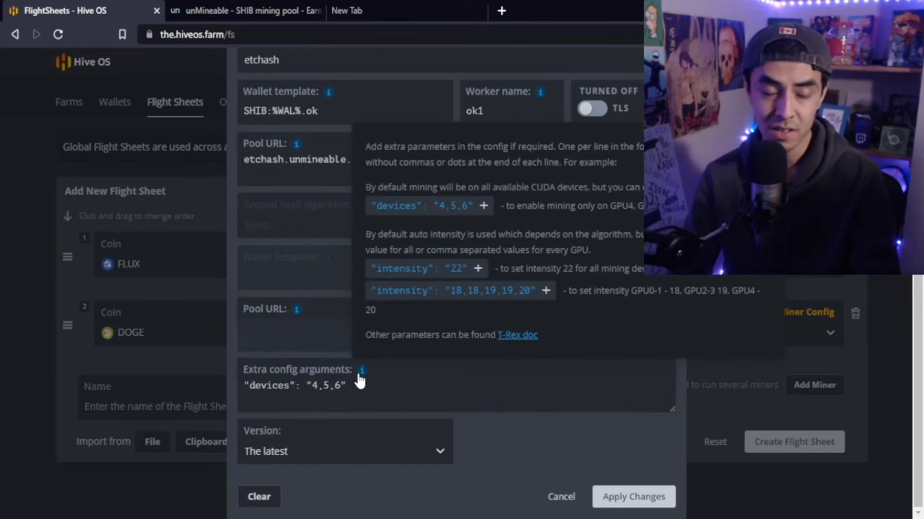
left_click(428, 209)
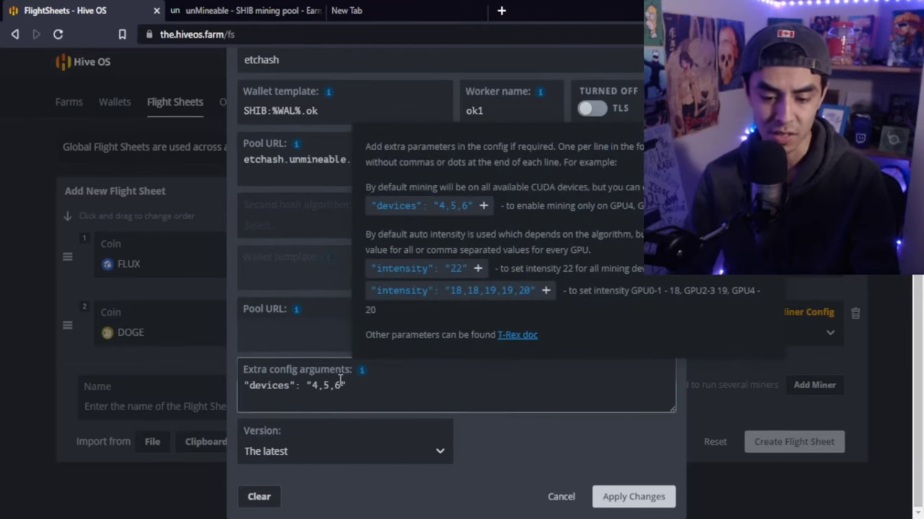
left_click_drag(343, 386, 312, 389)
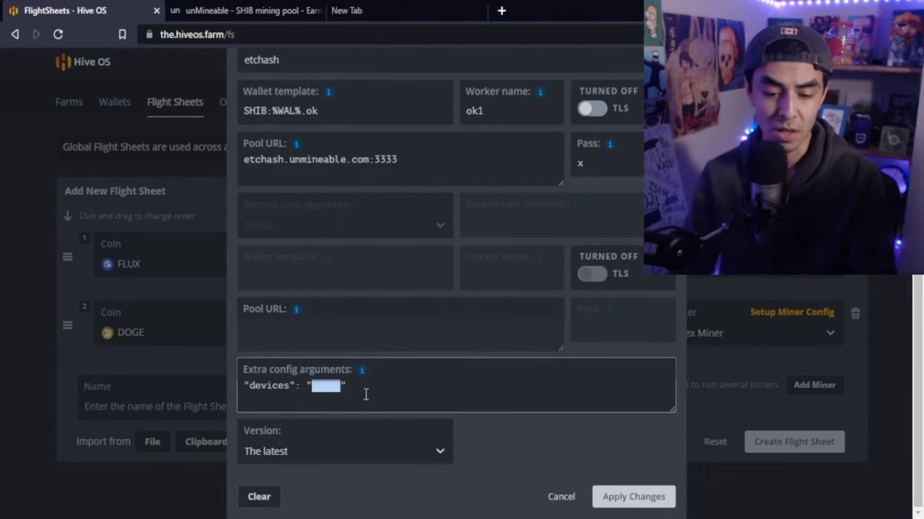
type("1")
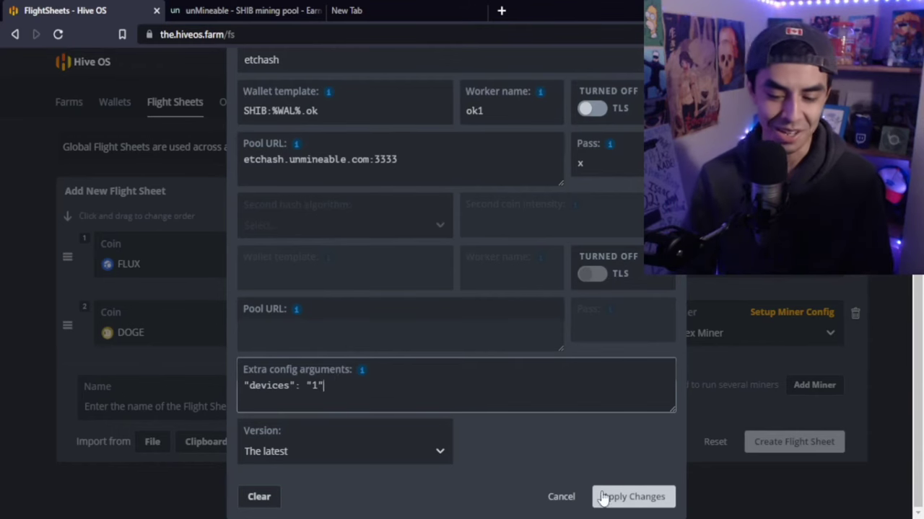
left_click(635, 497)
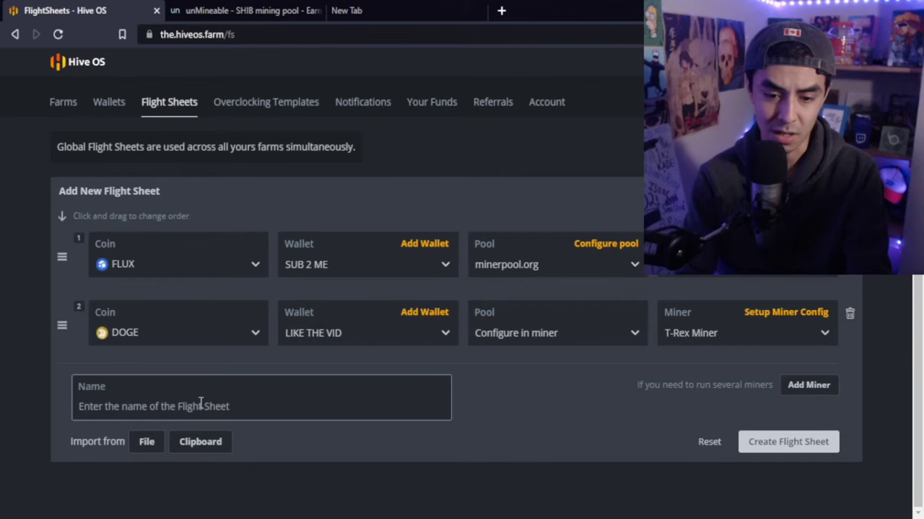
Step: Create the flight sheet named sub2me and assign it to the farm's worker rig
type("sub2me")
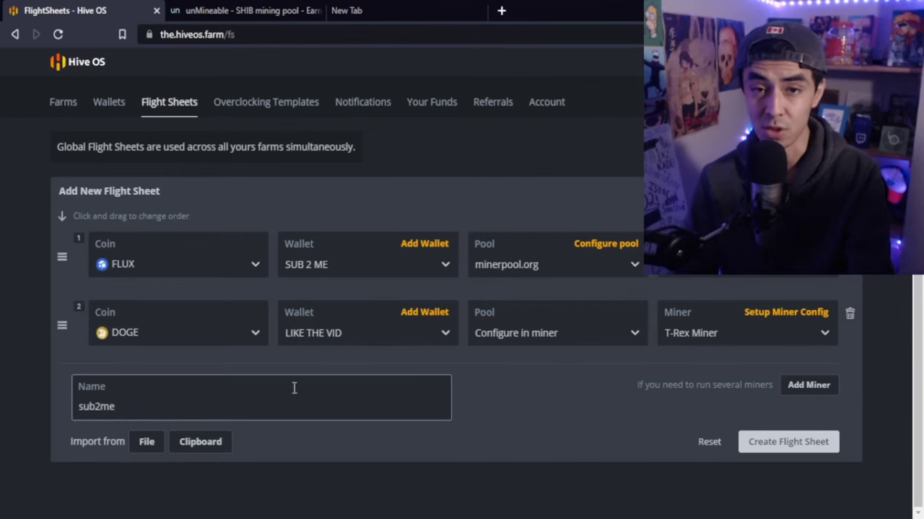
left_click(745, 443)
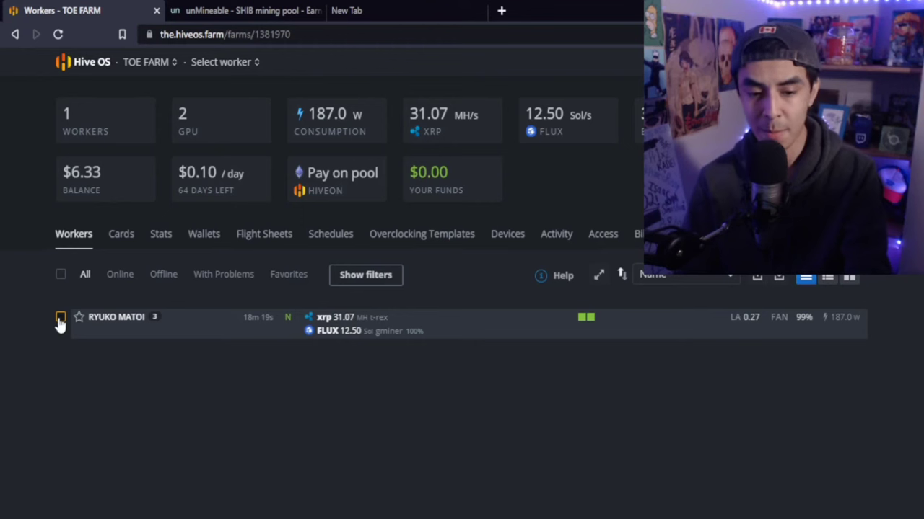
left_click(61, 319)
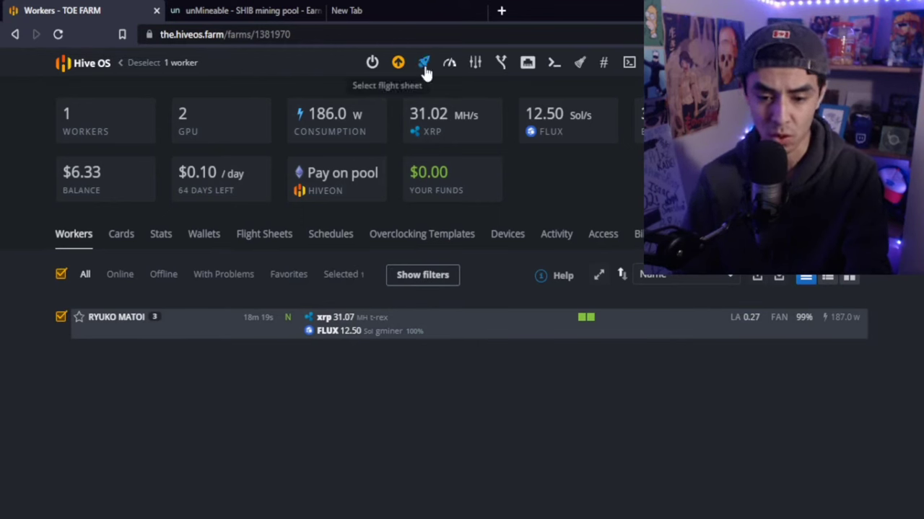
left_click(425, 65)
scroll(617, 207, "down", 2)
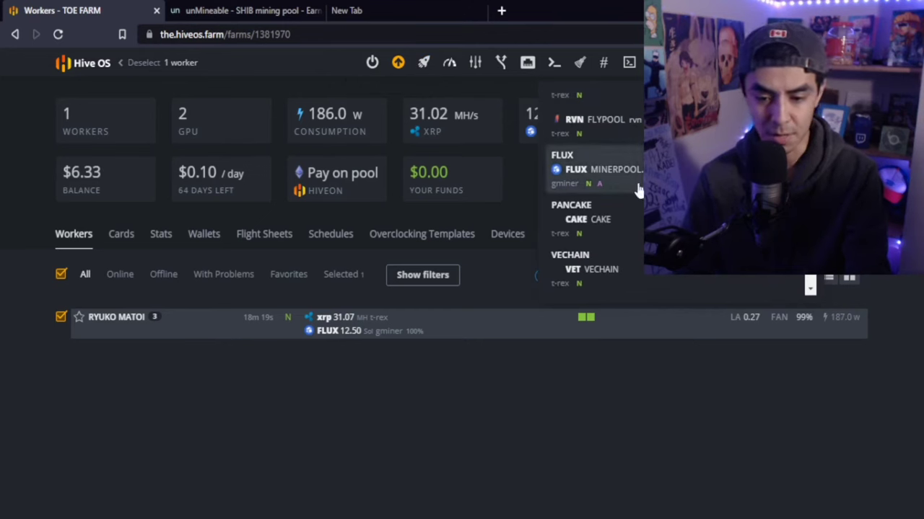
scroll(638, 189, "down", 4)
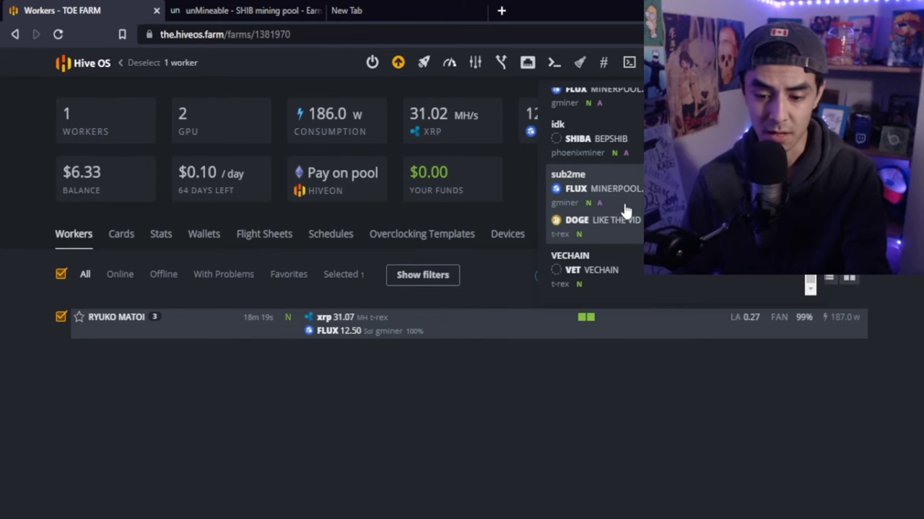
left_click(624, 209)
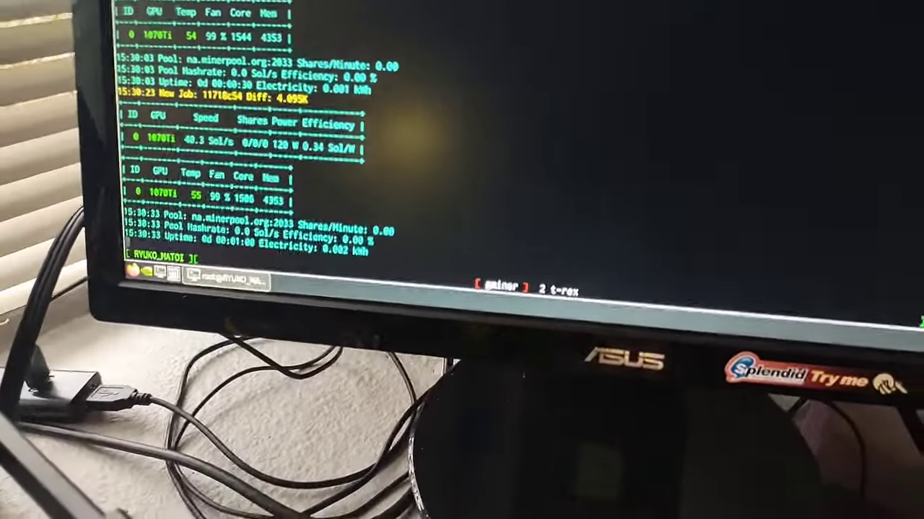
Step: Switch the rig terminal to the t-rex window to check etchash mining on GPU #1
key("ctrl+a")
key("n")
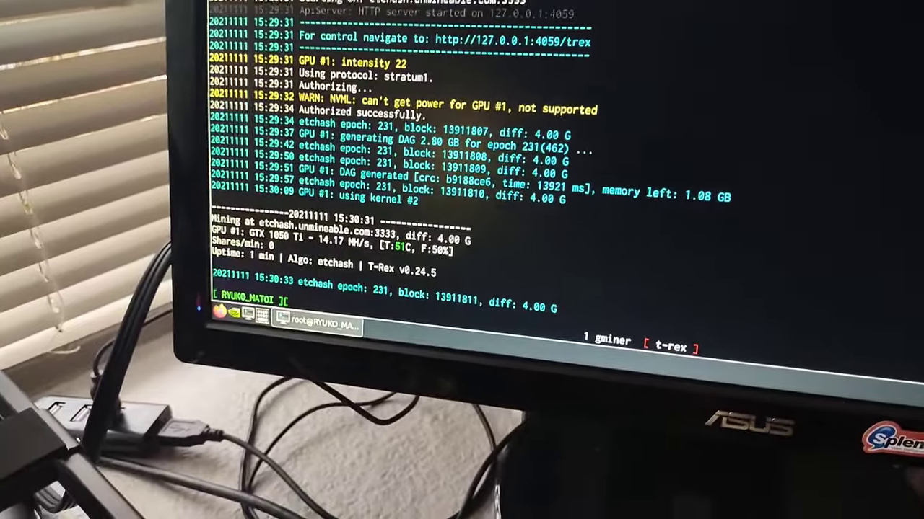